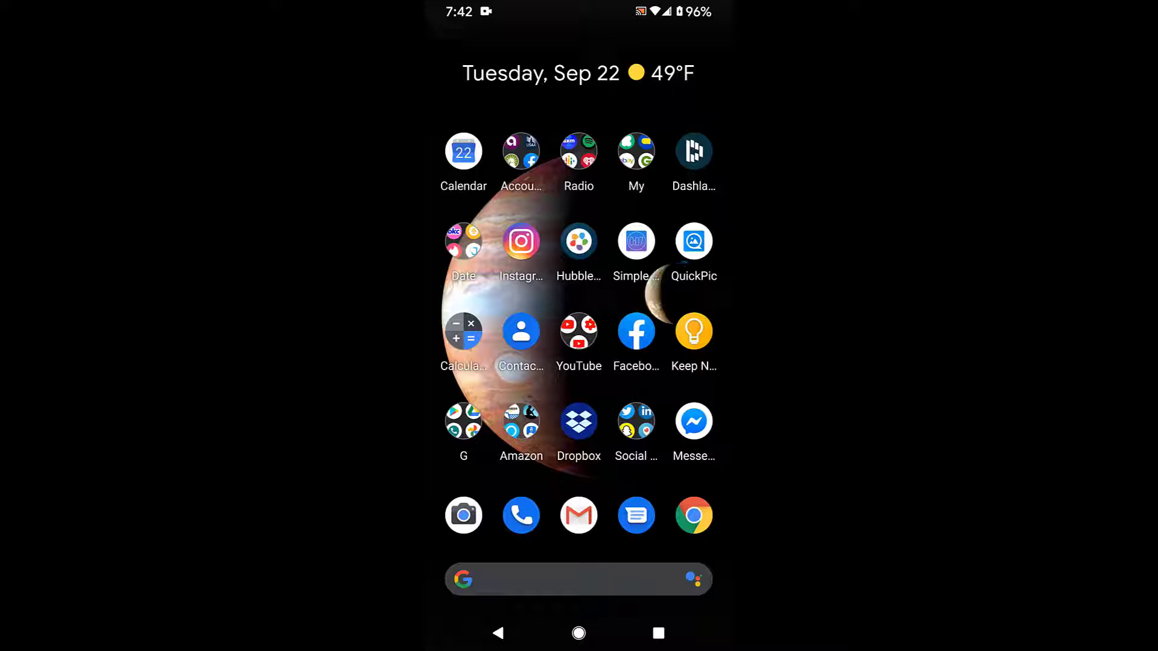
Drag the Screen Record tile into the active Quick Settings tiles, then return home.
left_click_drag(579, 9, 579, 362)
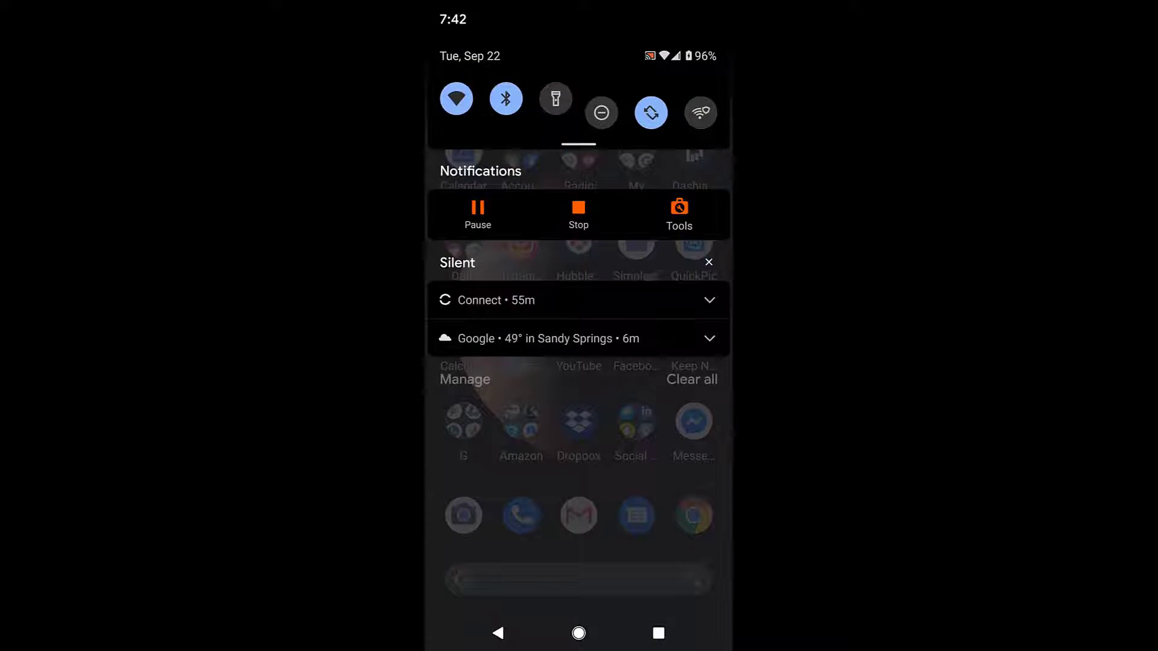
left_click_drag(579, 127, 579, 422)
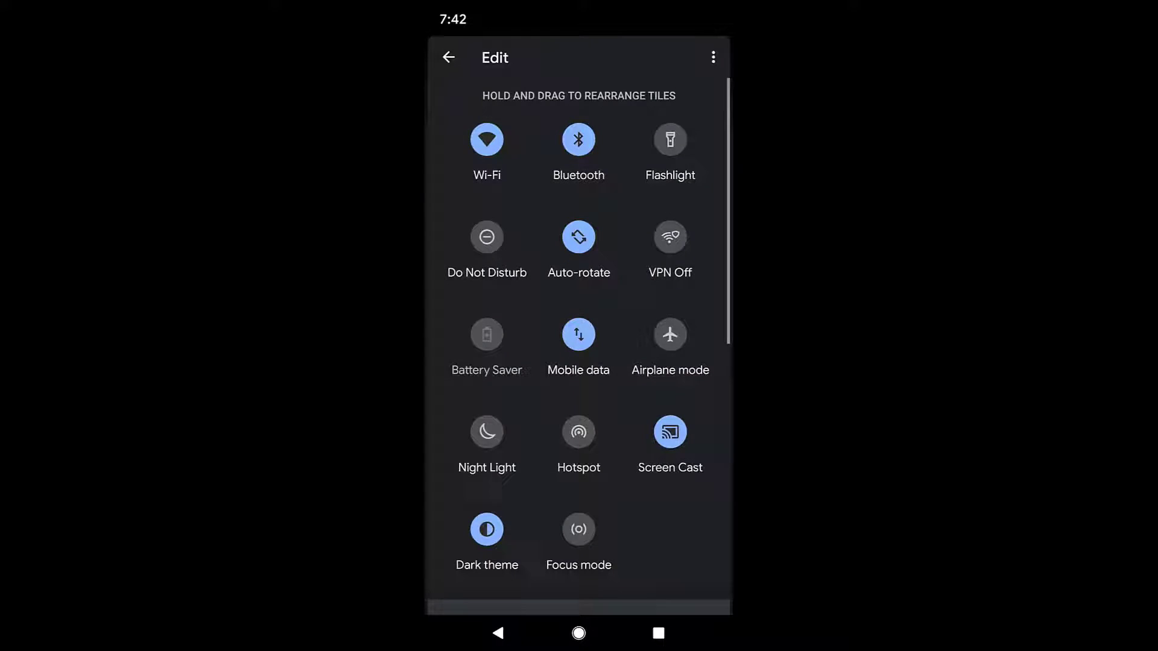
scroll(578, 350, "down", 10)
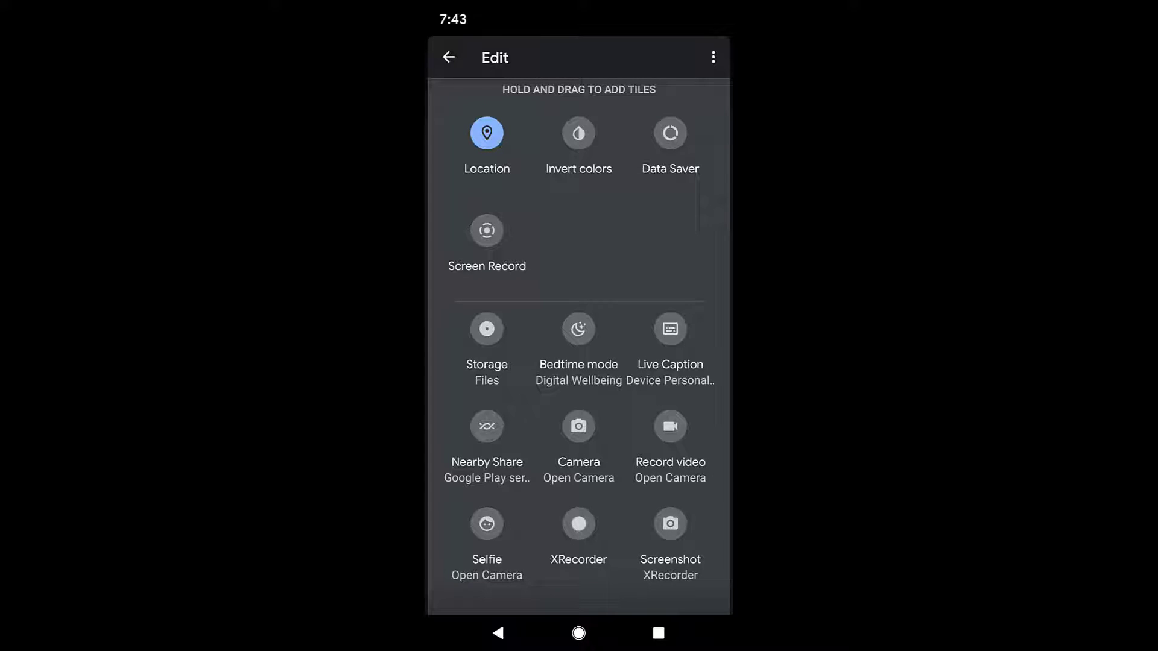
mouse_move(486, 231)
left_mouse_down()
mouse_move(609, 81)
mouse_move(670, 139)
left_mouse_up()
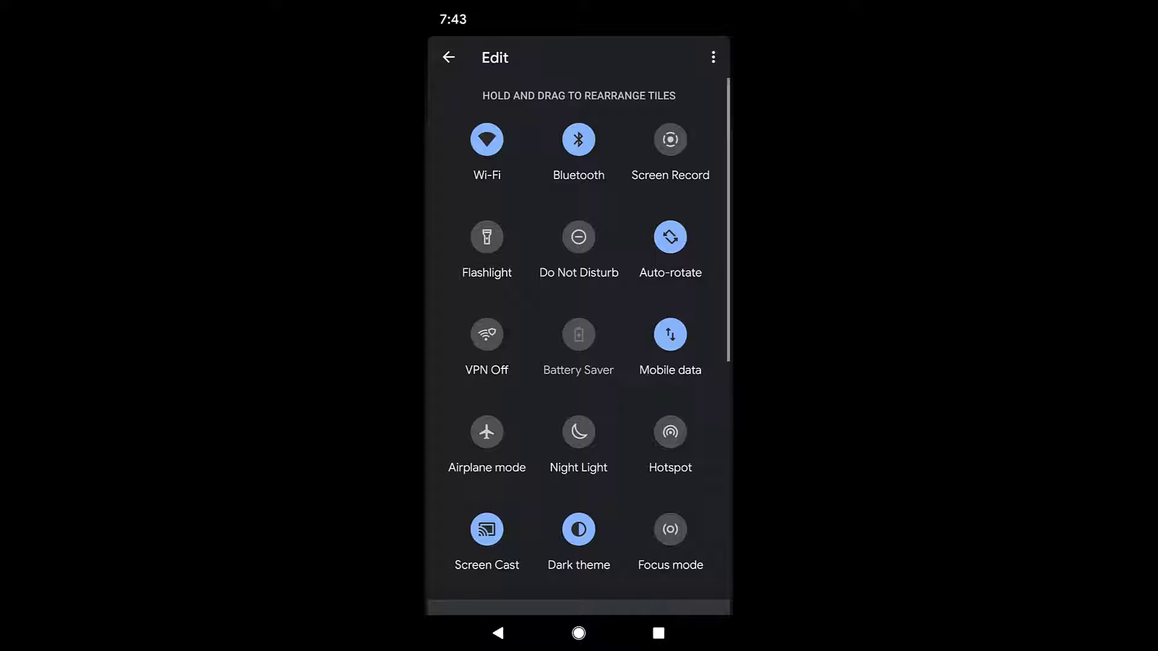
left_click(578, 632)
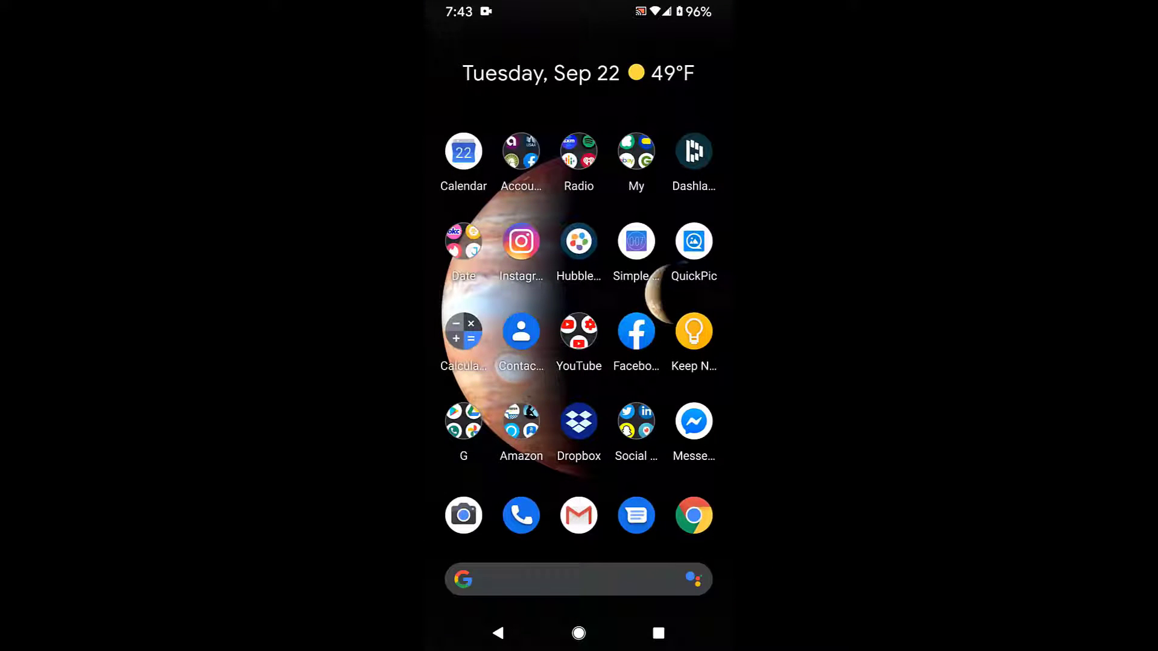
From the notification shade, tap the Screen Record tile to bring up Start Recording?
left_click_drag(578, 6, 578, 302)
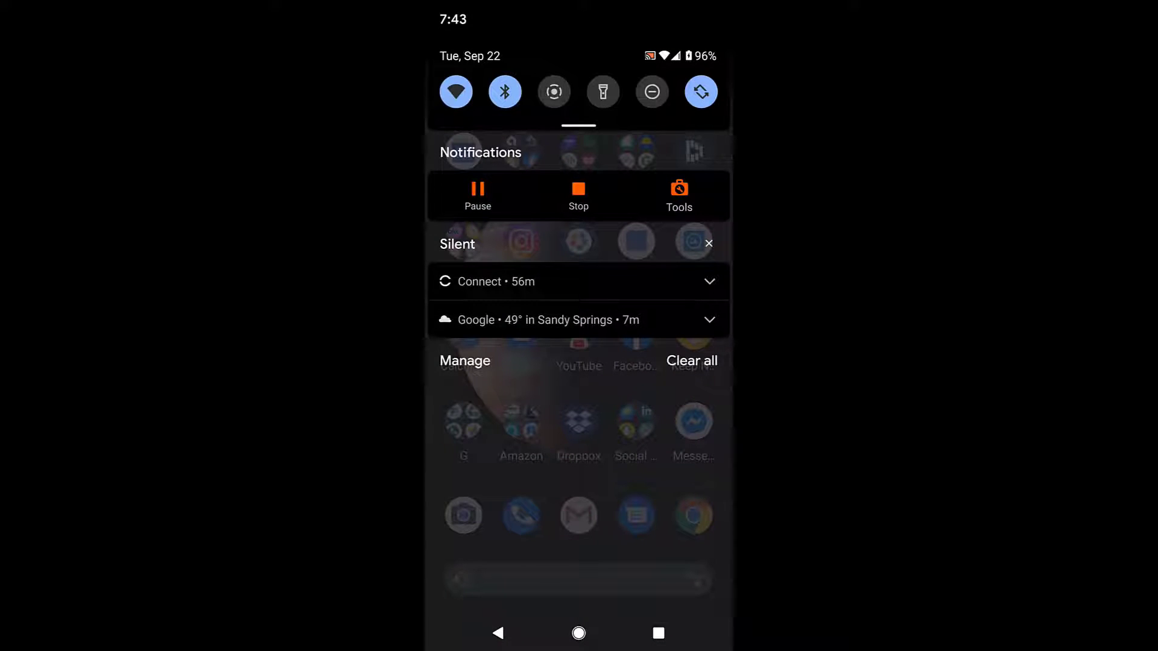
left_click(553, 92)
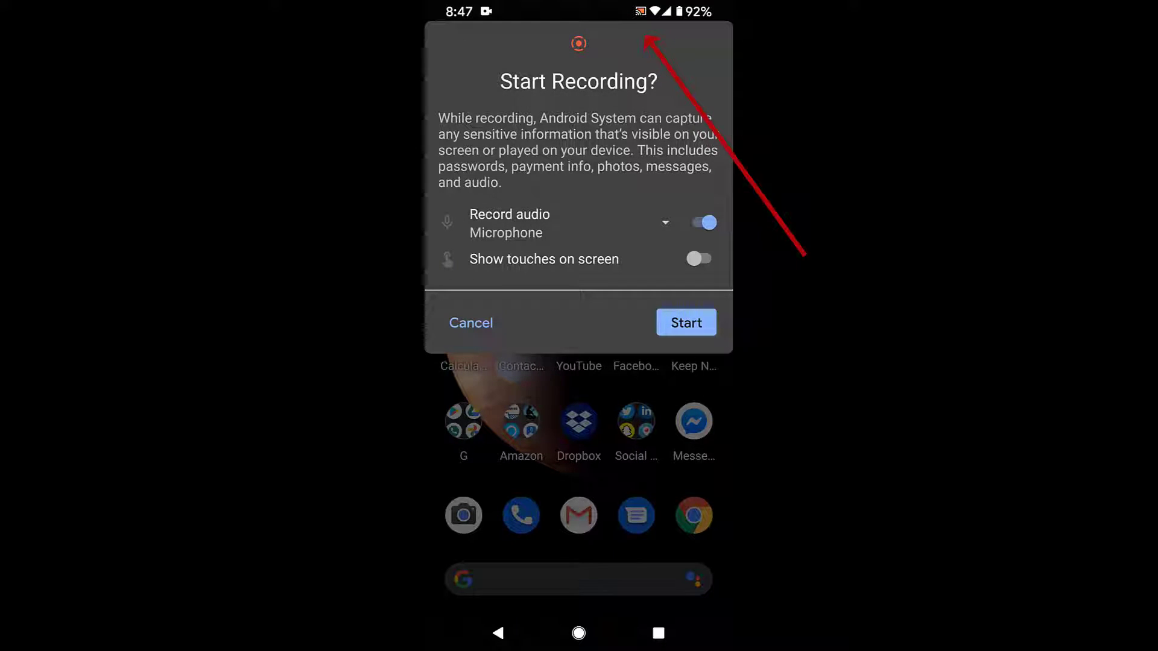
Enable Record audio and Show touches on screen, then start the screen recording.
left_click(698, 258)
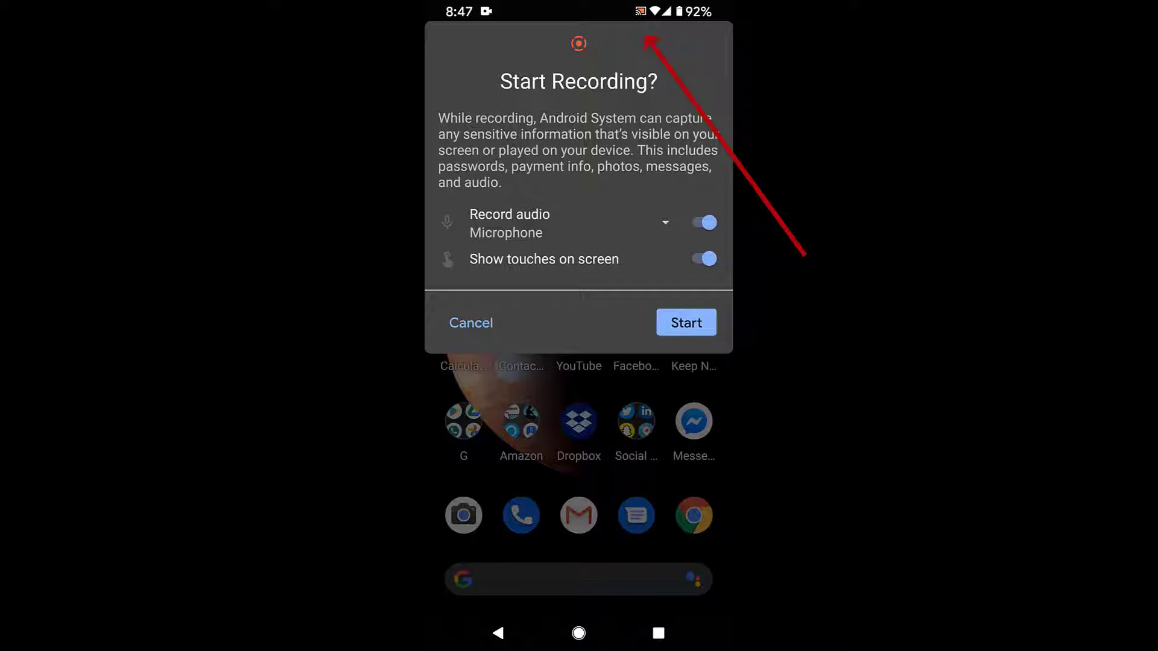
left_click(686, 323)
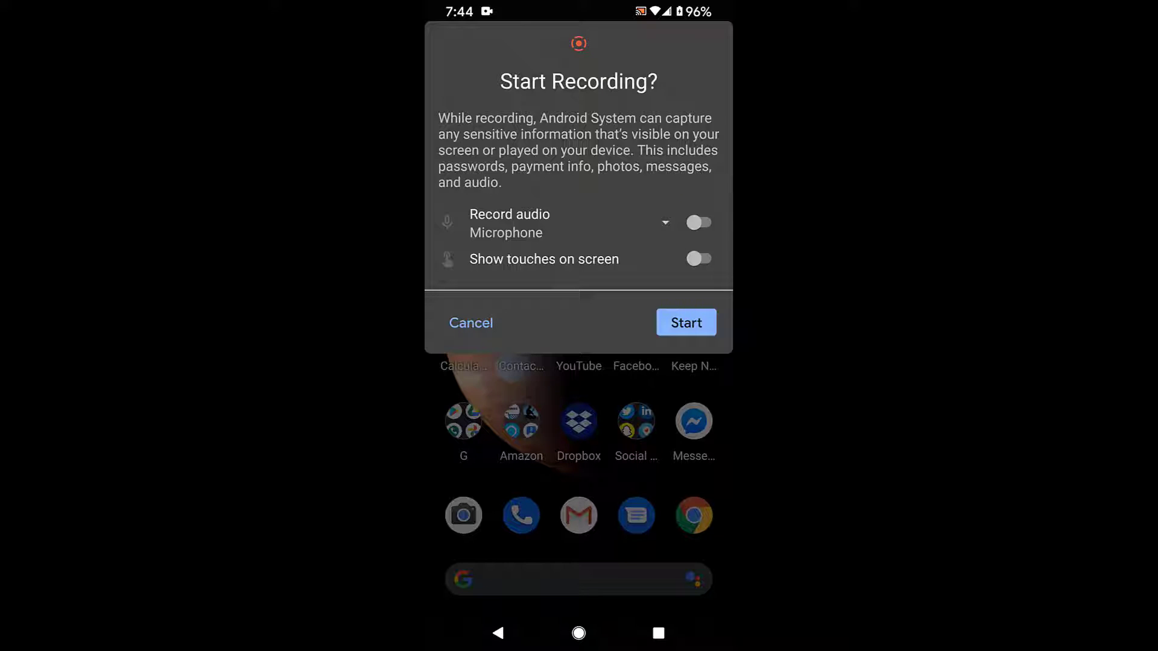
left_click(686, 322)
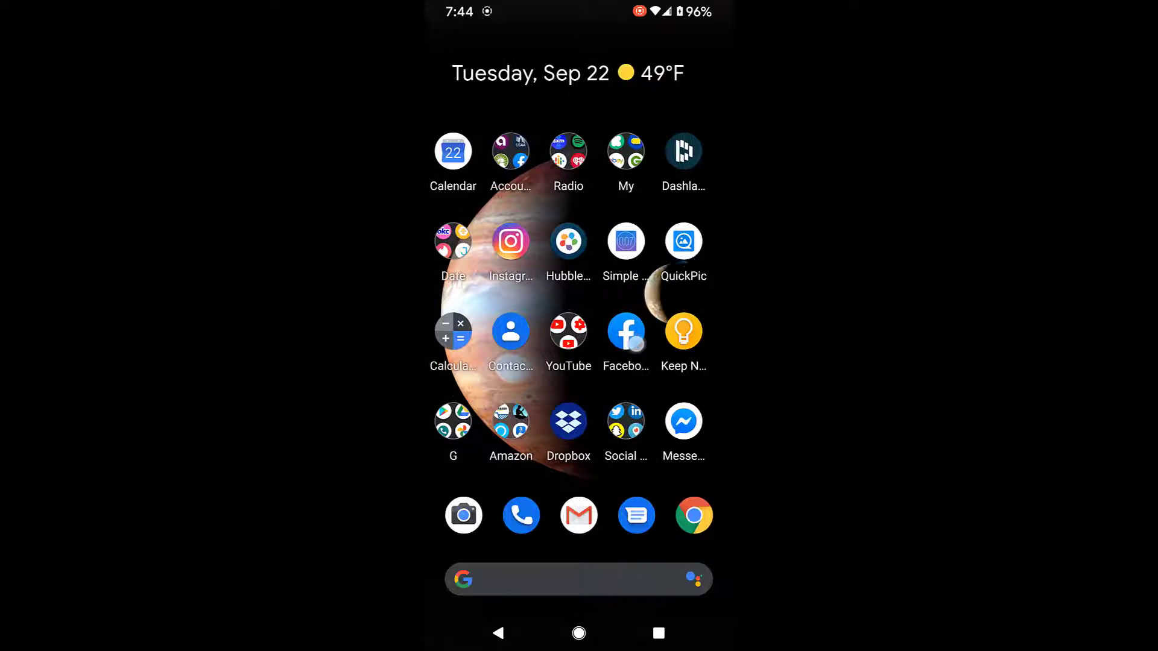
mouse_move(663, 301)
left_mouse_down()
mouse_move(482, 301)
mouse_move(663, 301)
left_mouse_up()
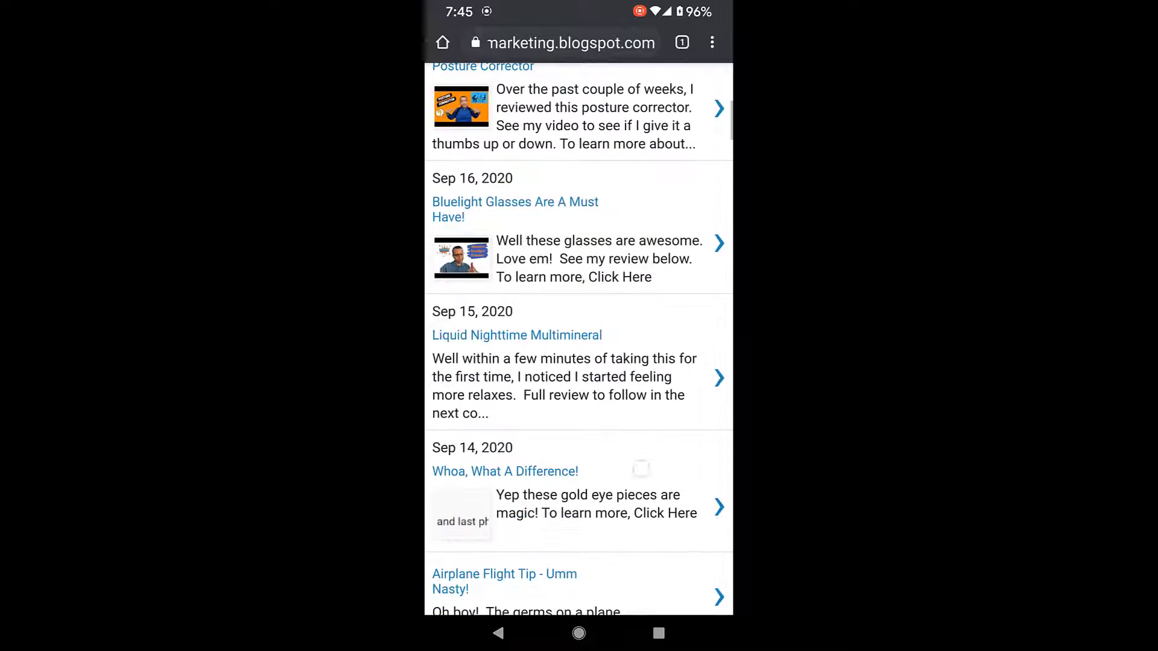
scroll(641, 468, "down", 10)
scroll(628, 560, "up", 10)
scroll(627, 560, "up", 10)
left_click(658, 633)
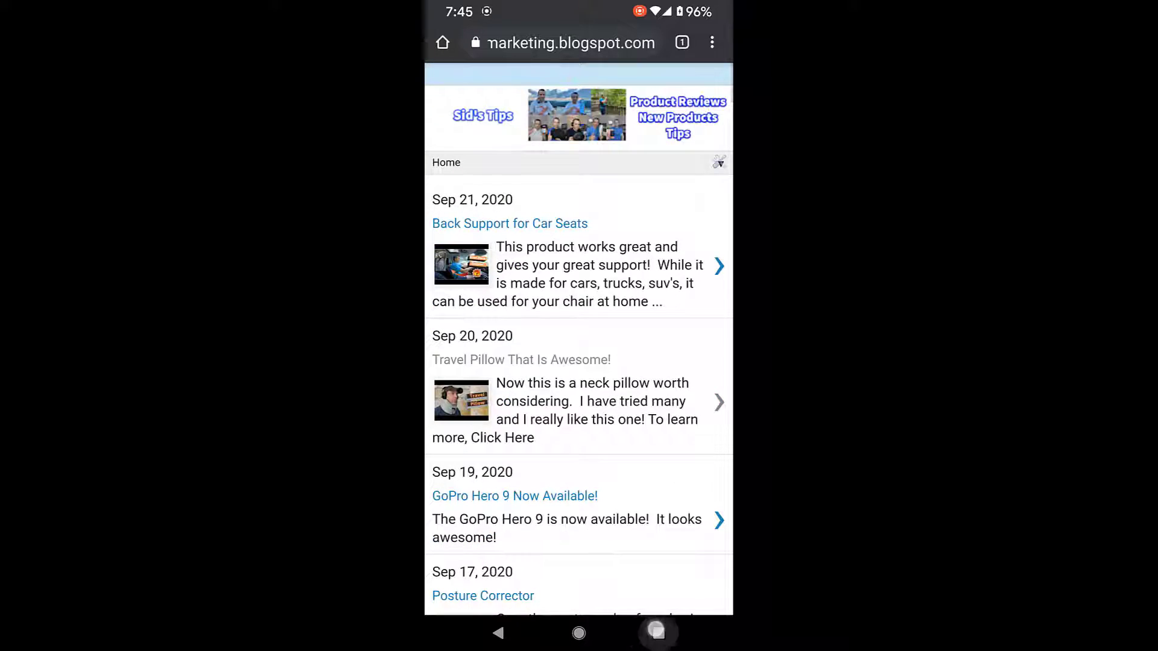
left_click(579, 633)
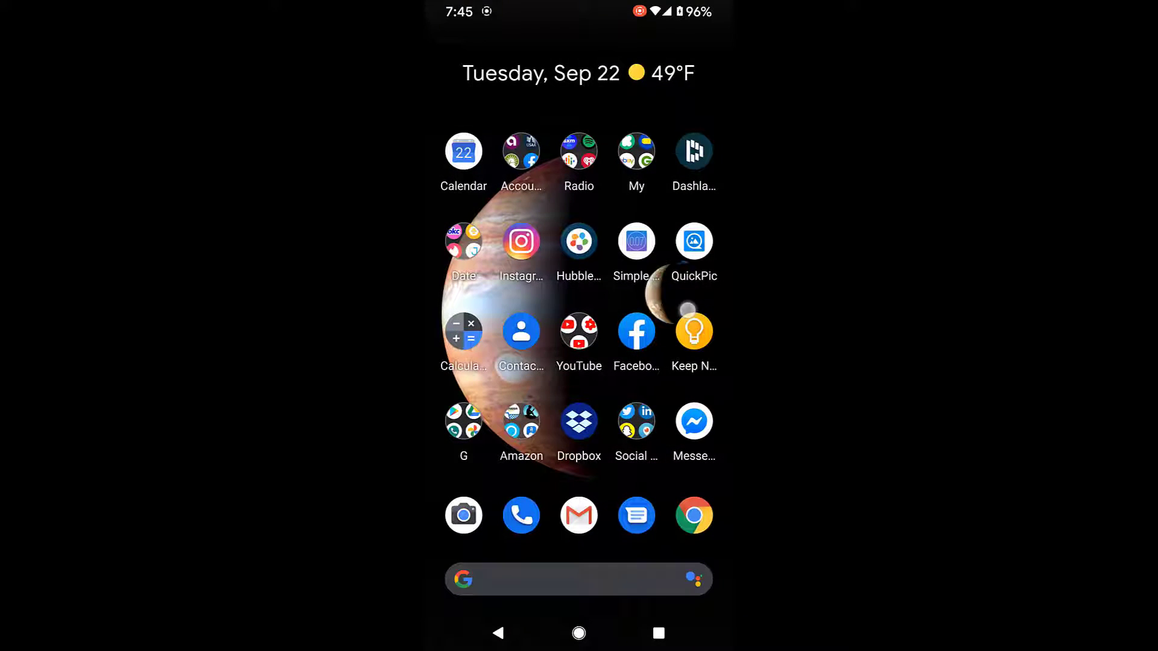
Play Family_Montage in Pi Music Player, pause it at 0:03, and return home.
left_click_drag(687, 310, 482, 314)
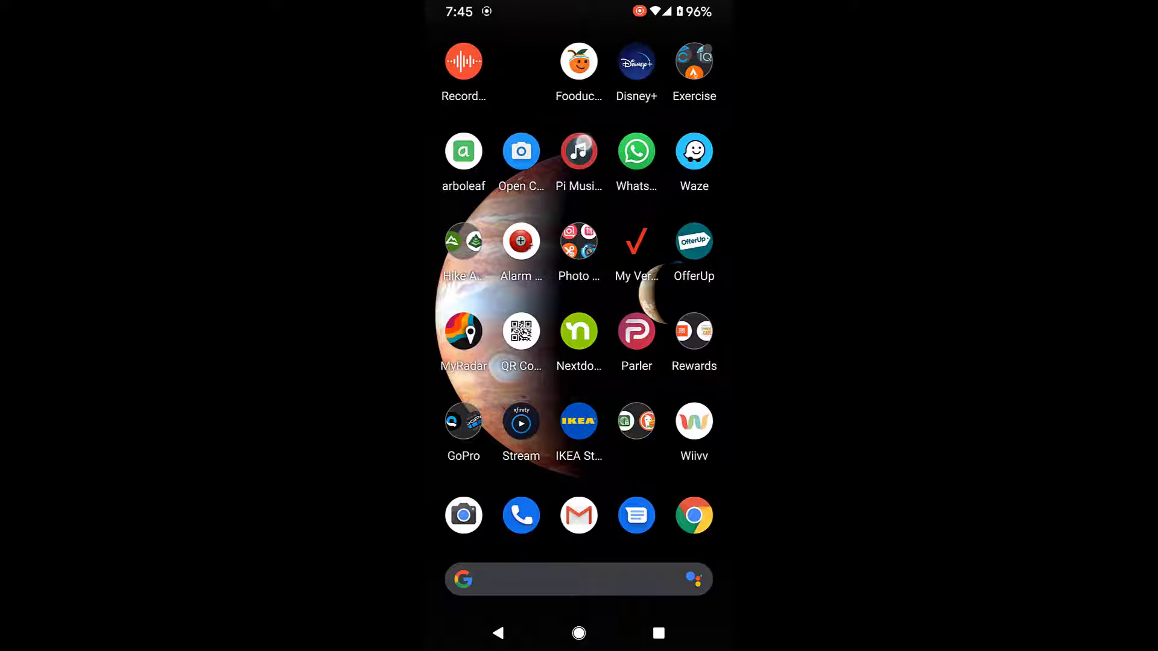
left_click(578, 151)
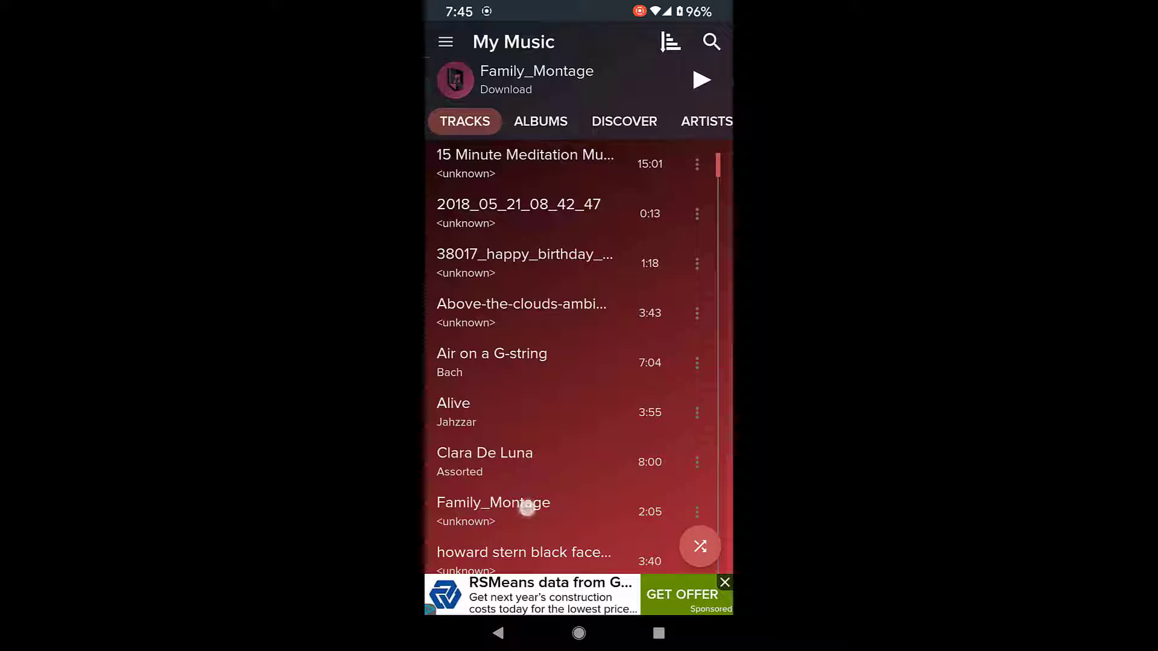
left_click(526, 507)
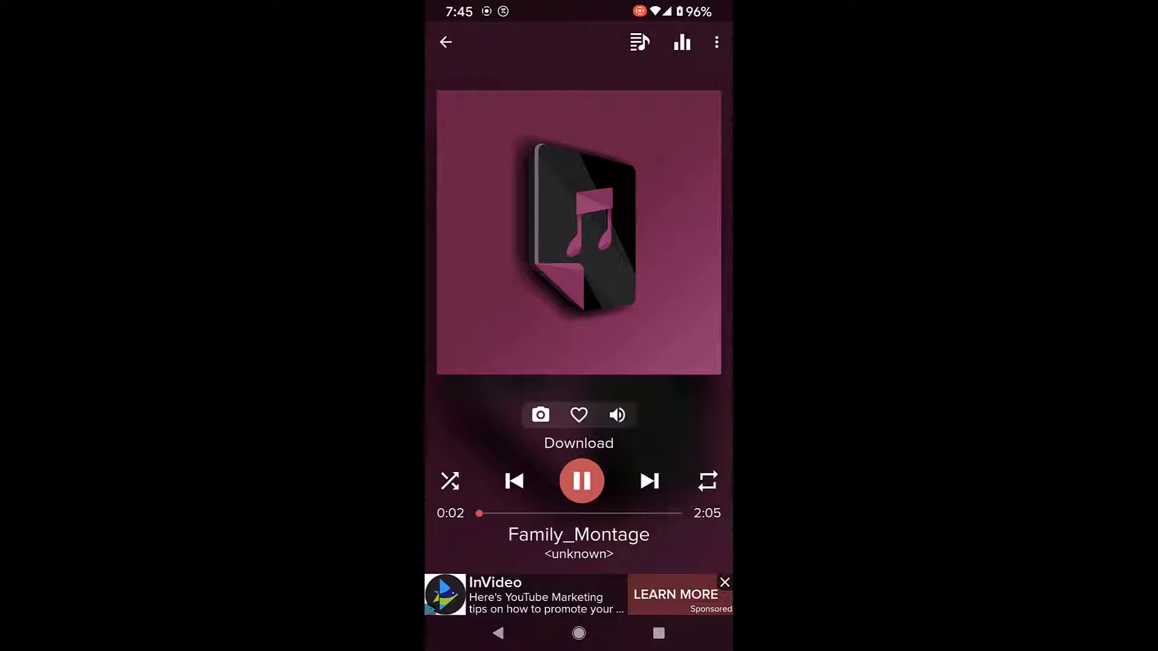
left_click(581, 480)
left_click(578, 633)
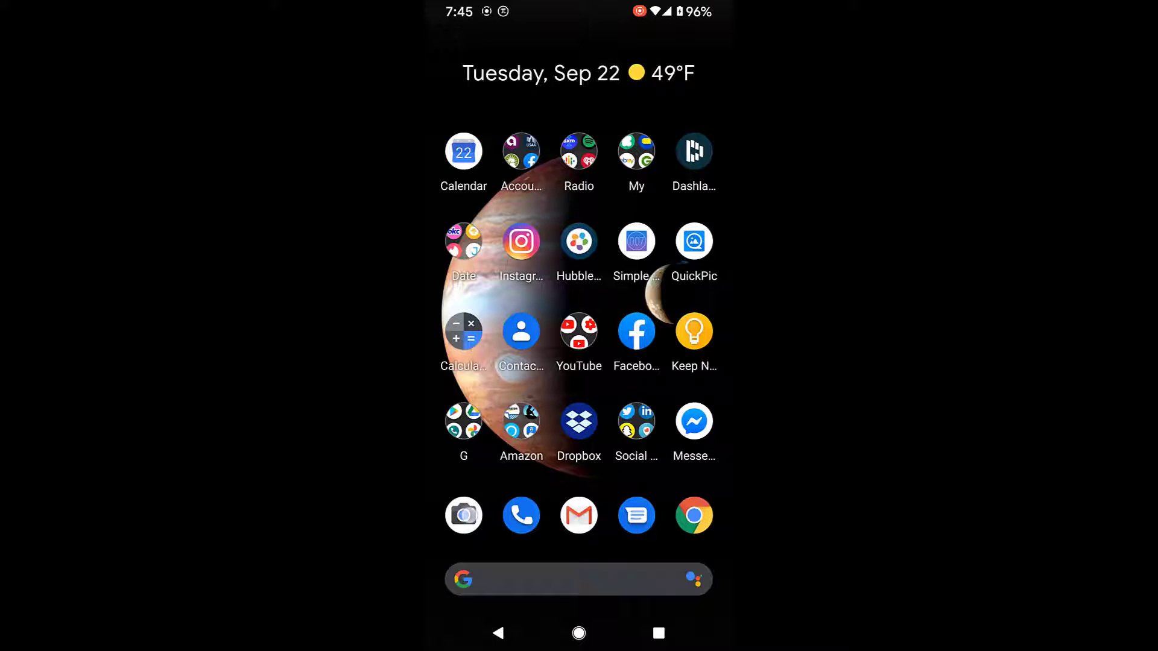
Take a photo of the desk figurines, then start a video recording in Camera.
left_click(463, 515)
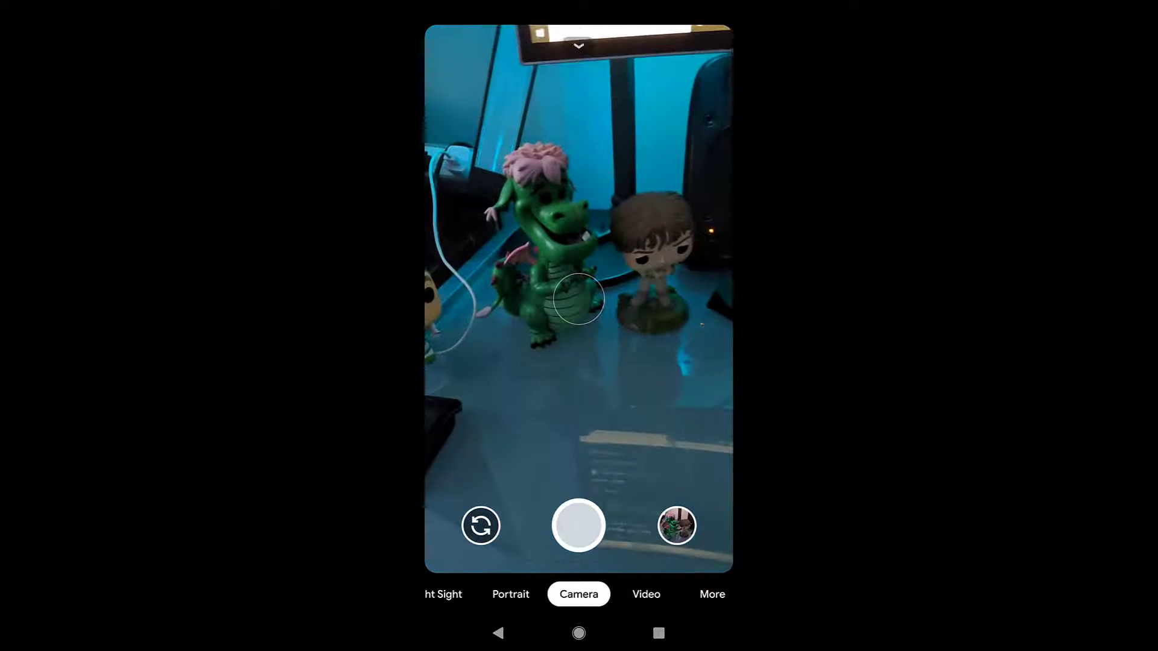
left_click(578, 529)
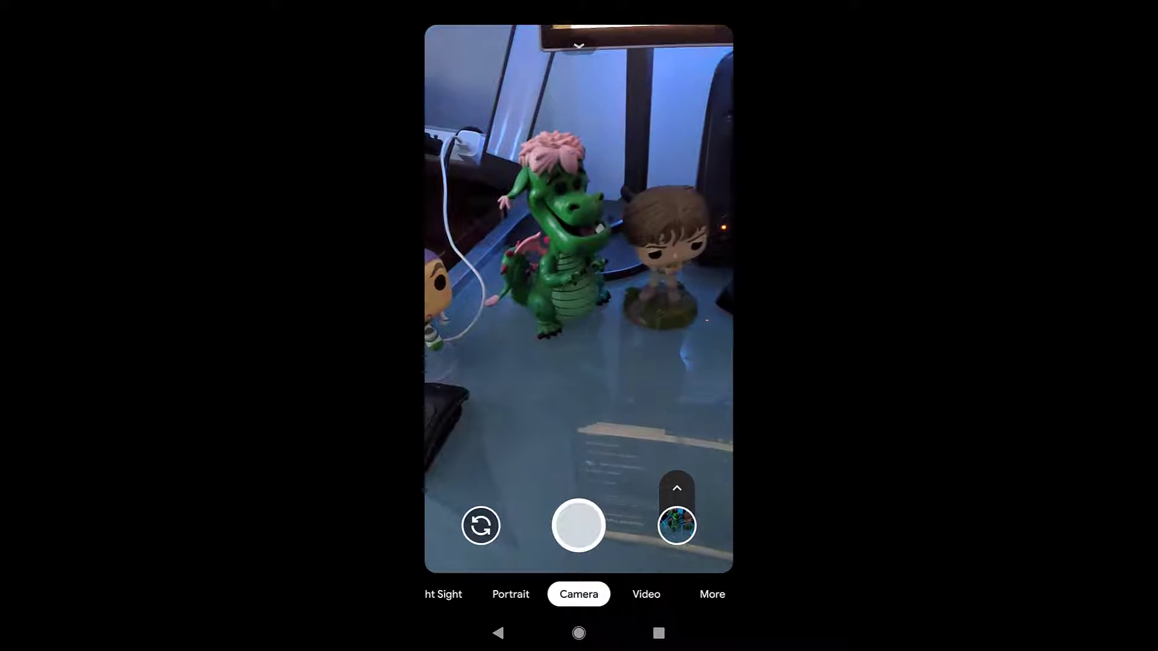
left_click(646, 594)
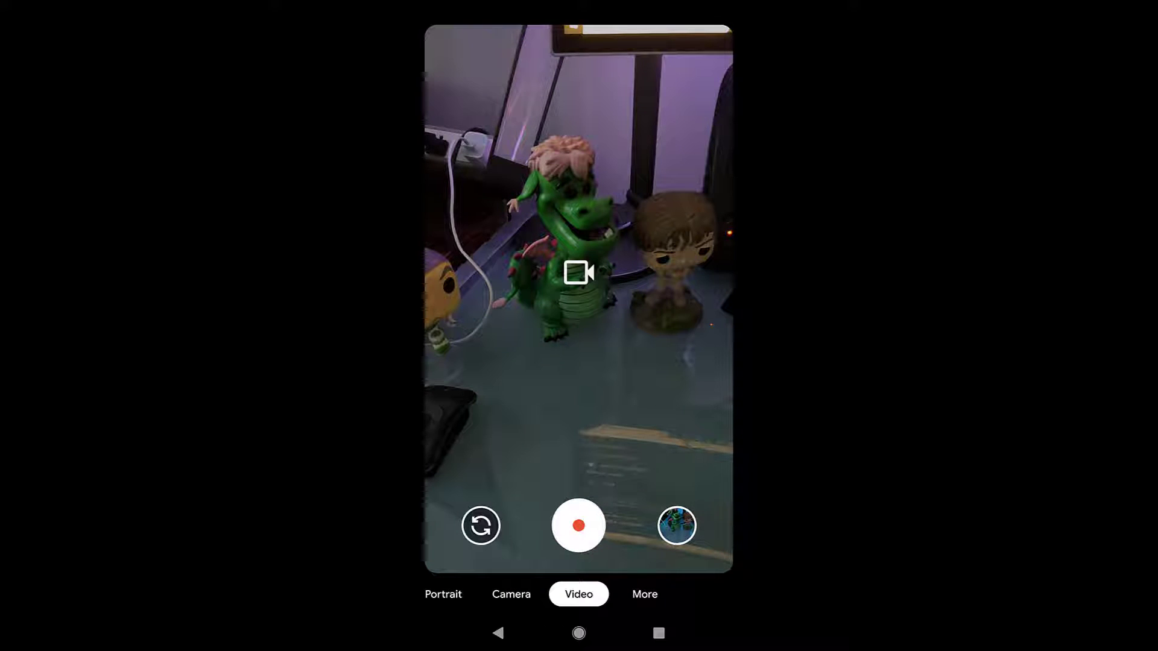
left_click(578, 525)
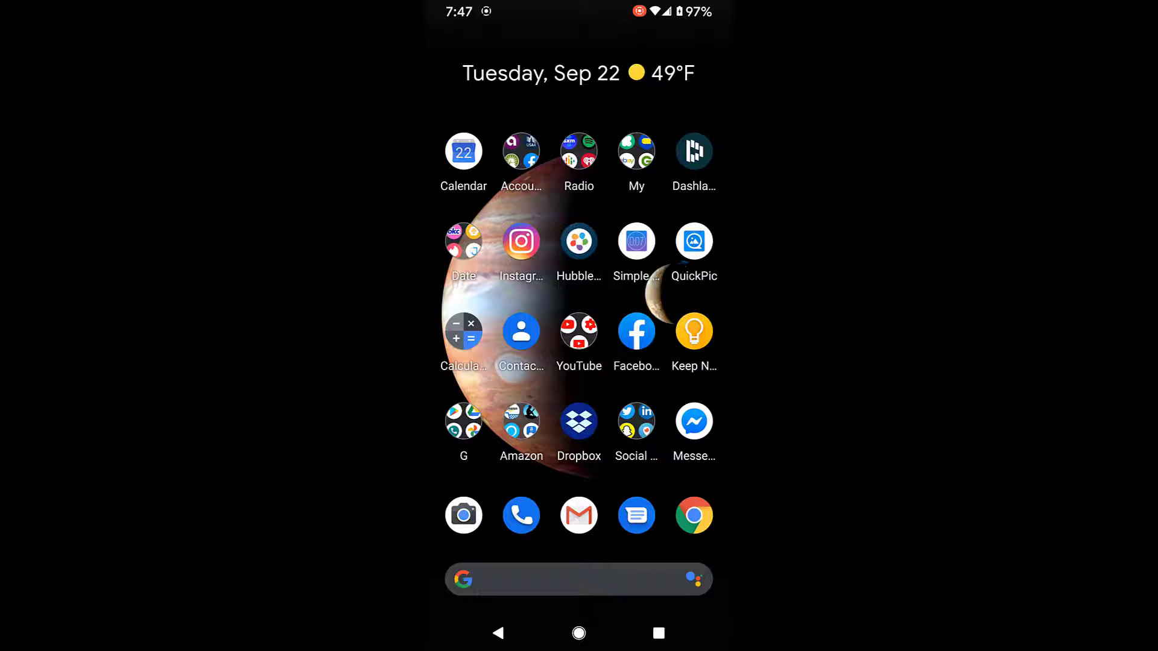
Pull down the shade to view the ongoing screen-and-audio recording notification.
left_click_drag(578, 6, 563, 271)
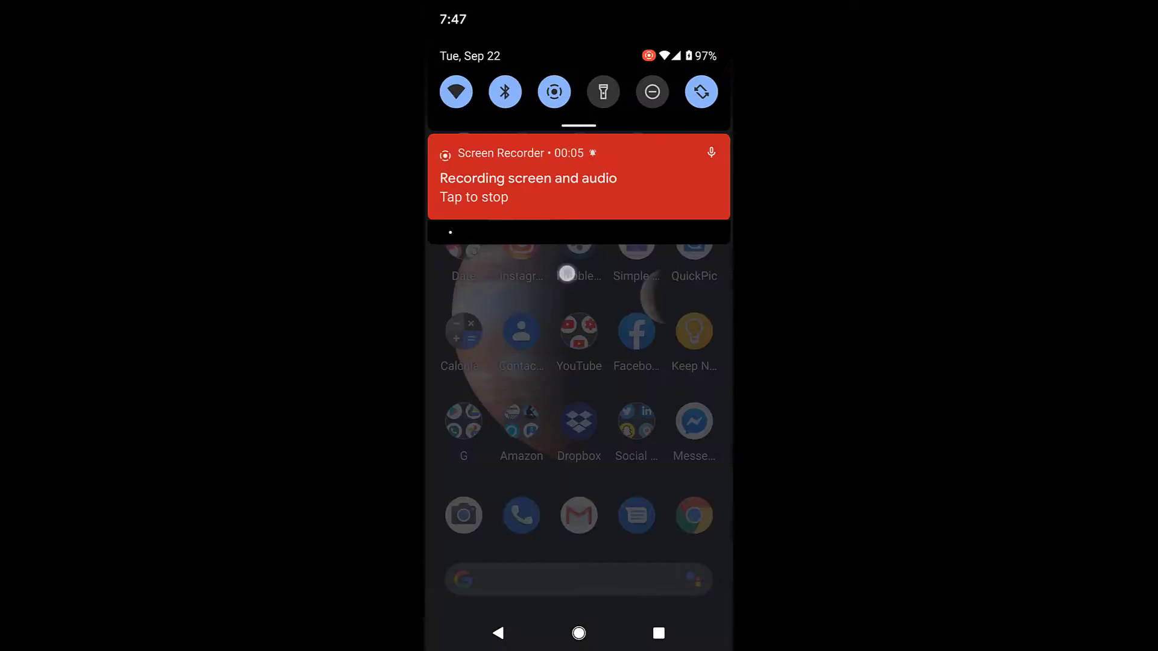